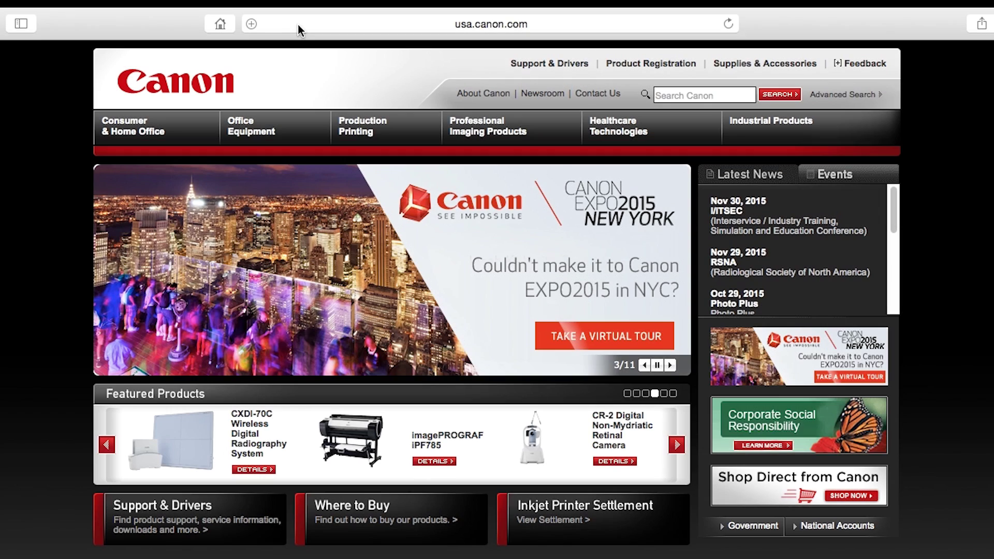
# Go to canon.com/ijsetup, choose U.S.A., MG3520 and Mac, and download the setup software
pyautogui.click(298, 24)
pyautogui.write('c')
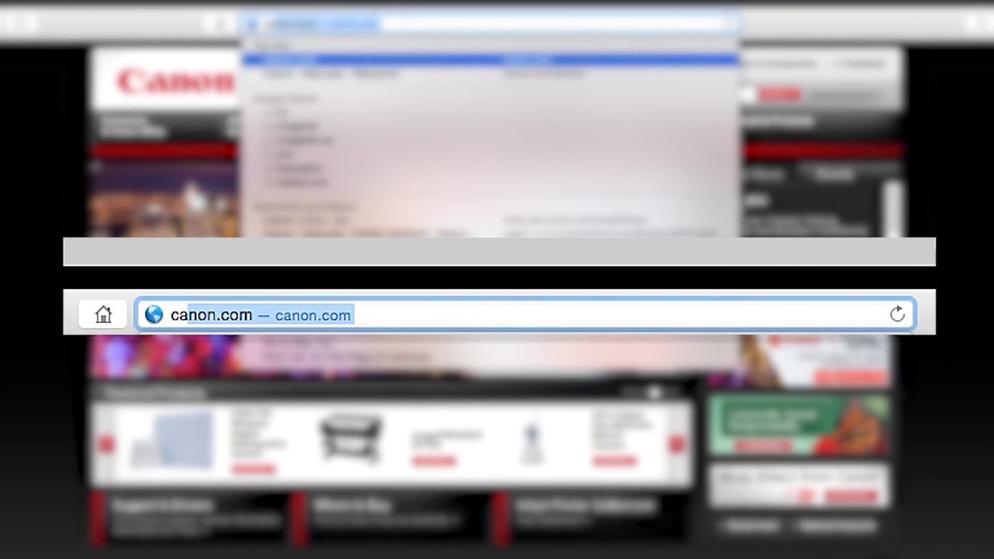
pyautogui.write('anon.com/ijsetu')
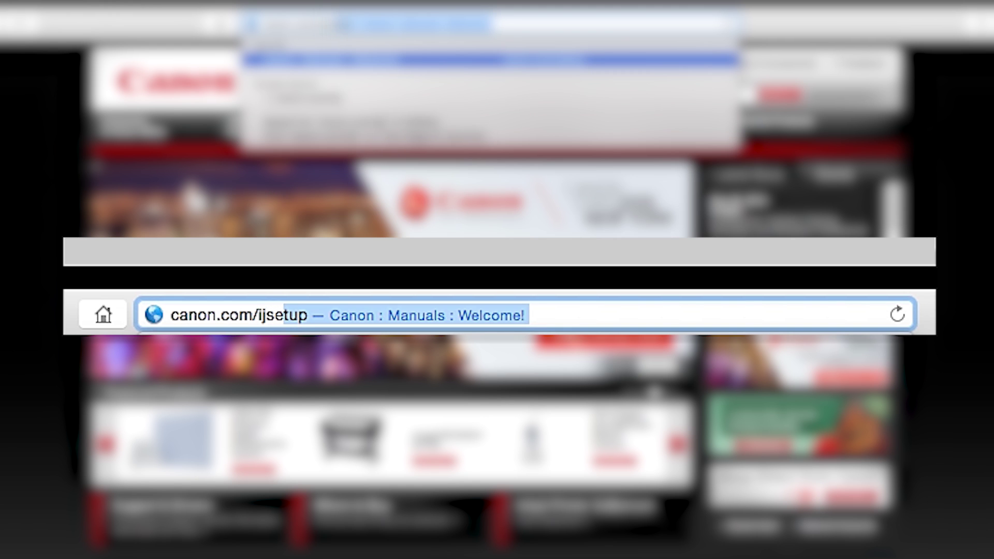
pyautogui.write('p')
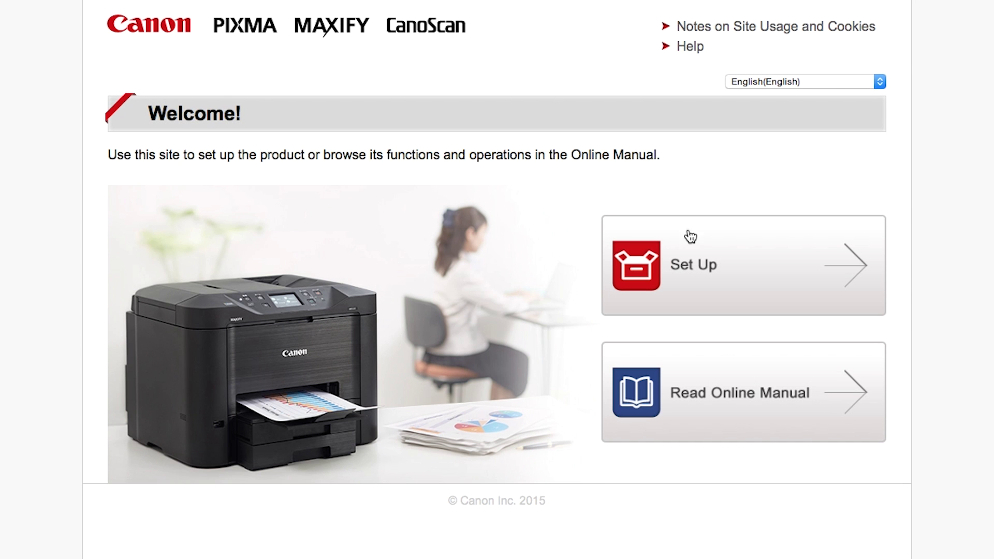
pyautogui.click(782, 301)
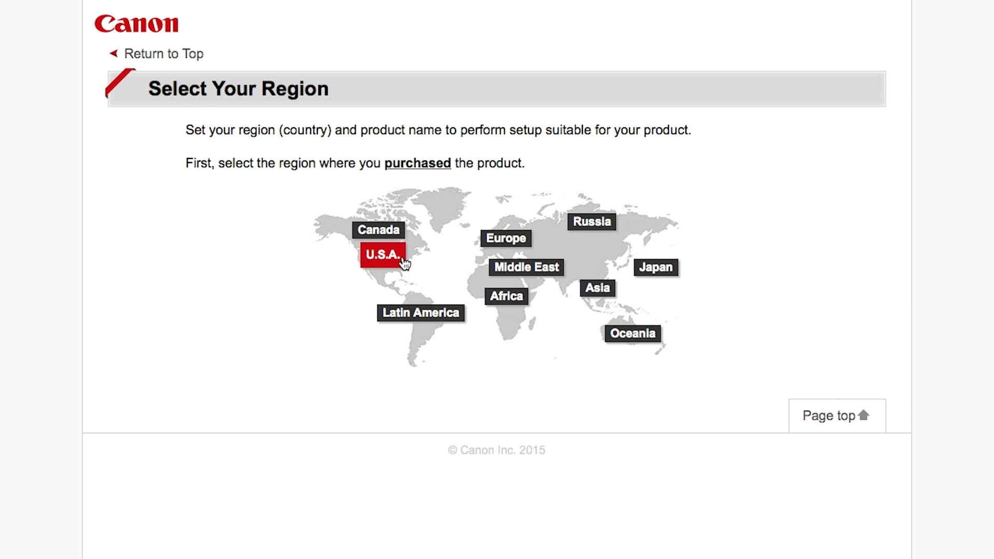
pyautogui.click(403, 263)
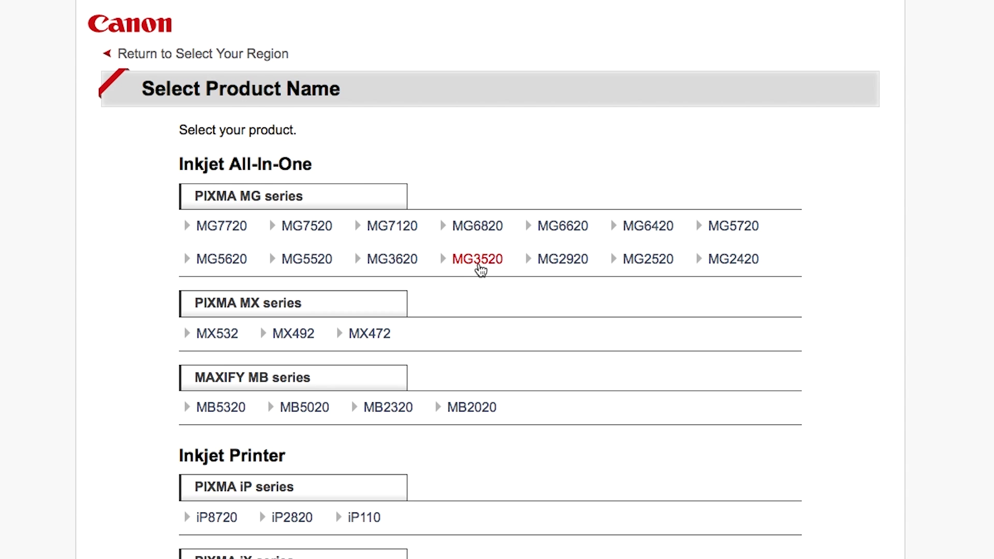
pyautogui.click(478, 261)
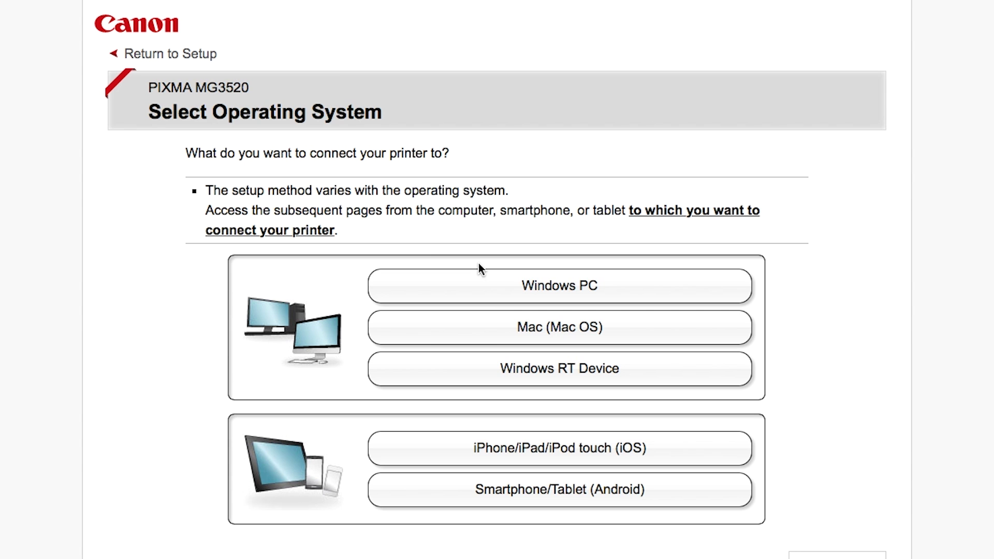
pyautogui.click(486, 327)
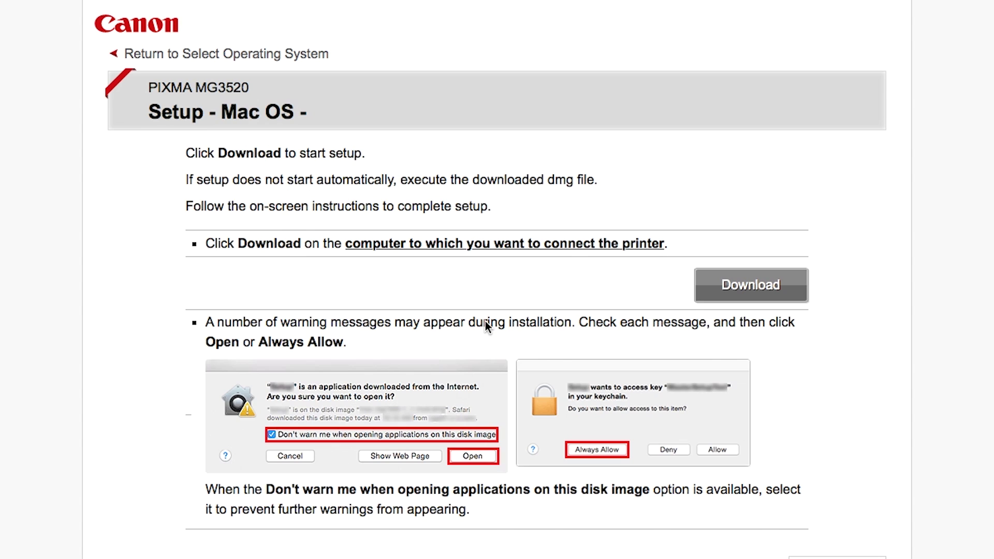
pyautogui.click(740, 290)
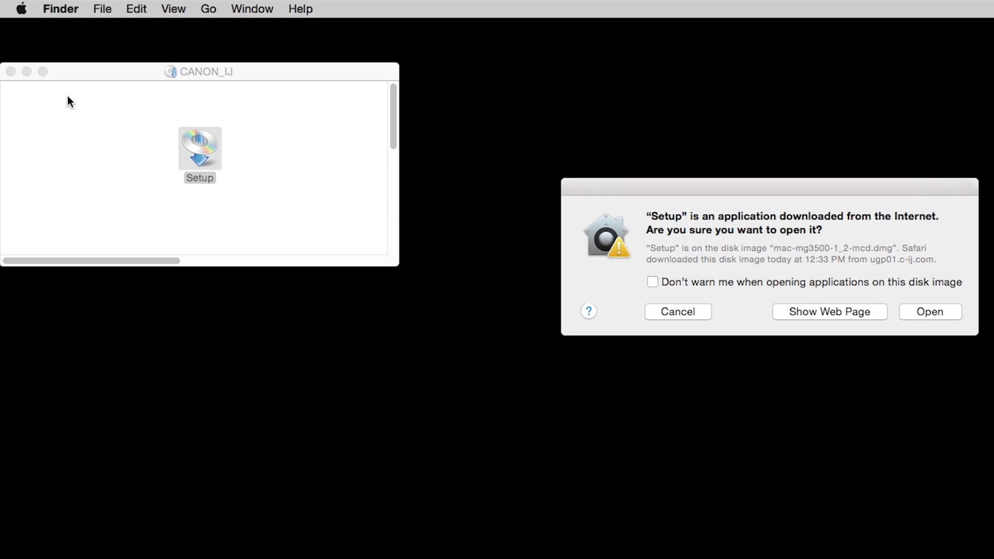
# Launch Setup from the CANON_IJ disk image and install its helper tool, authorising with the account password
pyautogui.click(11, 73)
pyautogui.click(938, 313)
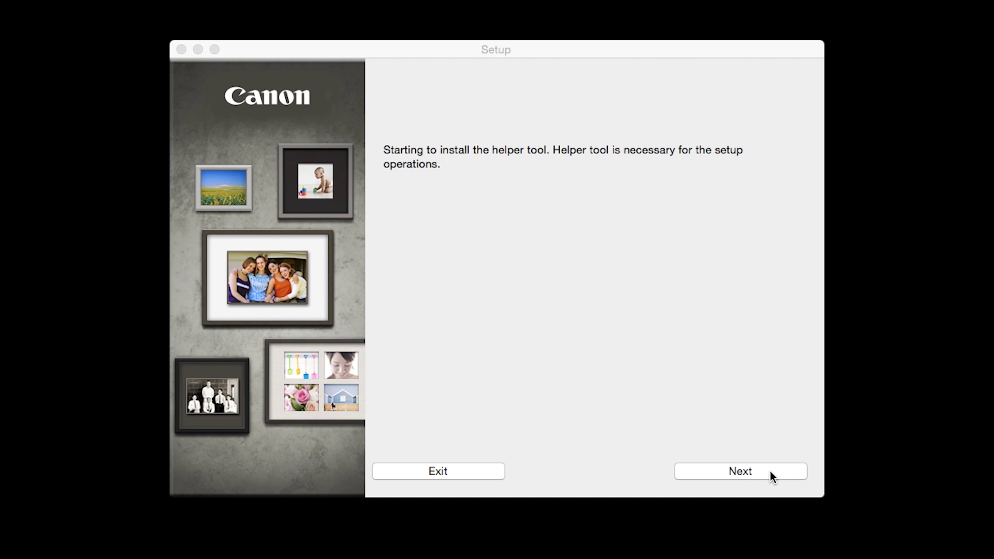
pyautogui.click(769, 471)
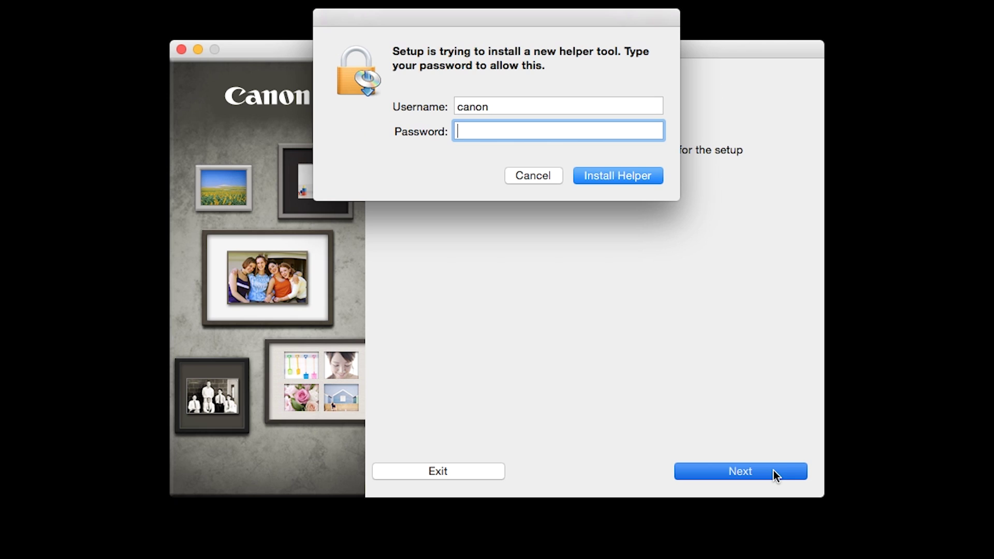
pyautogui.click(640, 176)
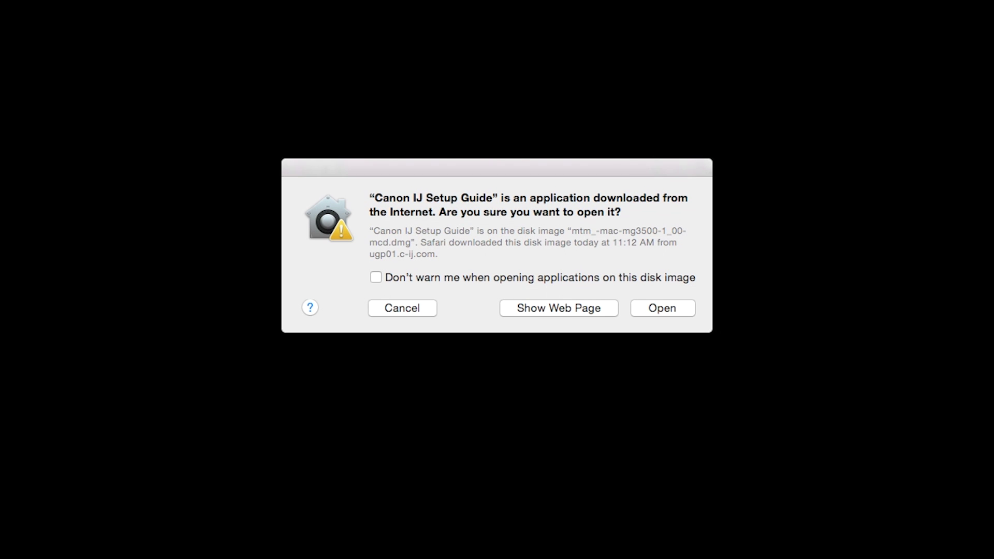
# Open the Setup Guide, pick Wireless Connection, and choose Other setup for temporary USB-cable wireless setup
pyautogui.click(687, 310)
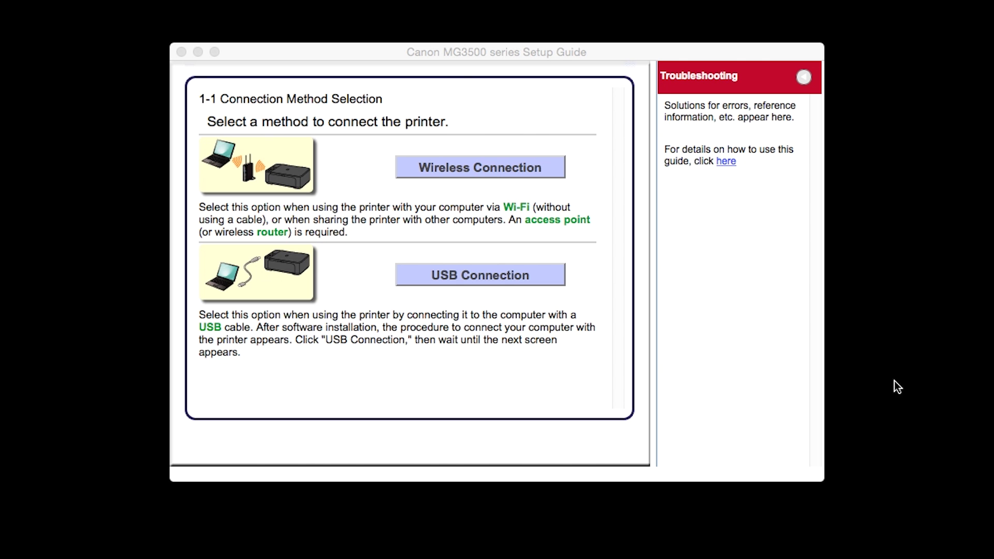
pyautogui.click(527, 170)
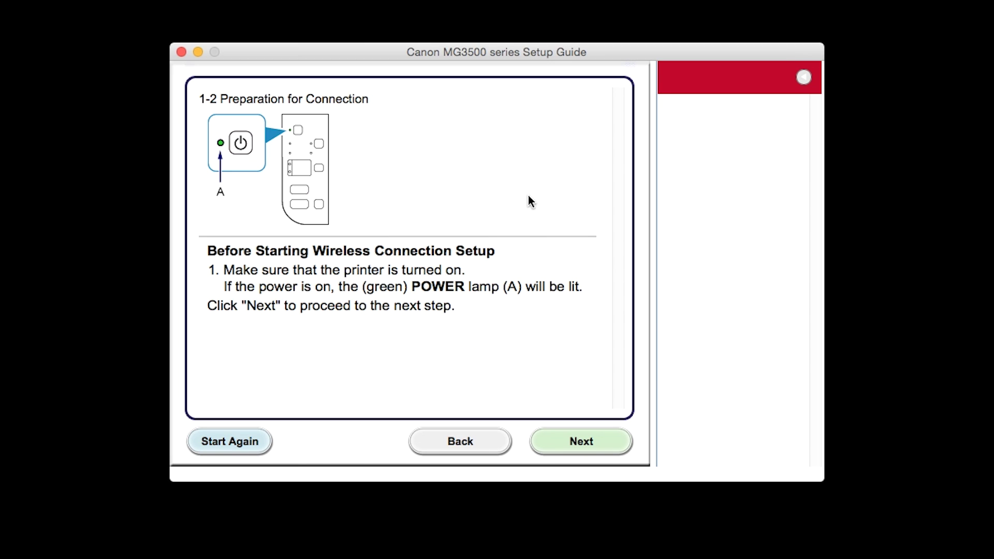
pyautogui.click(581, 440)
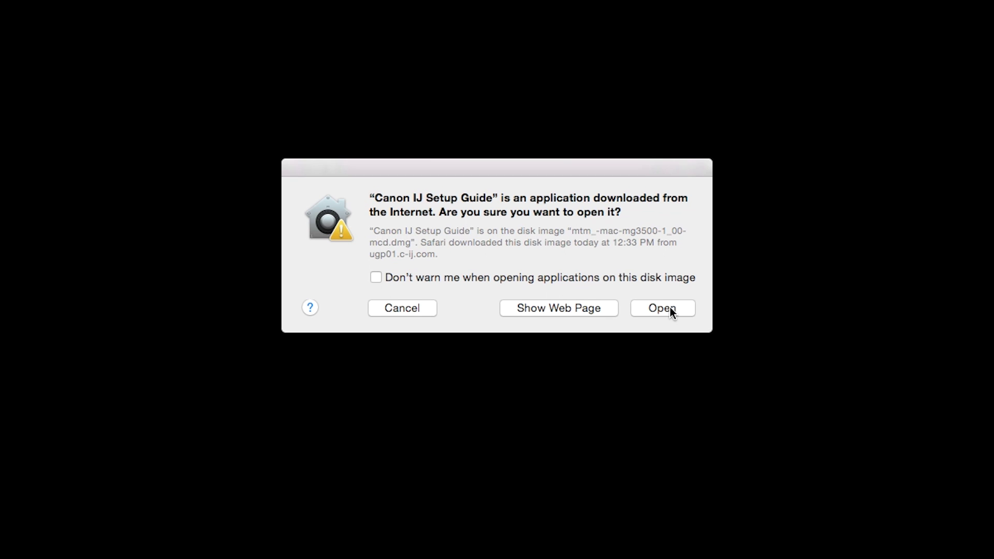
pyautogui.click(669, 310)
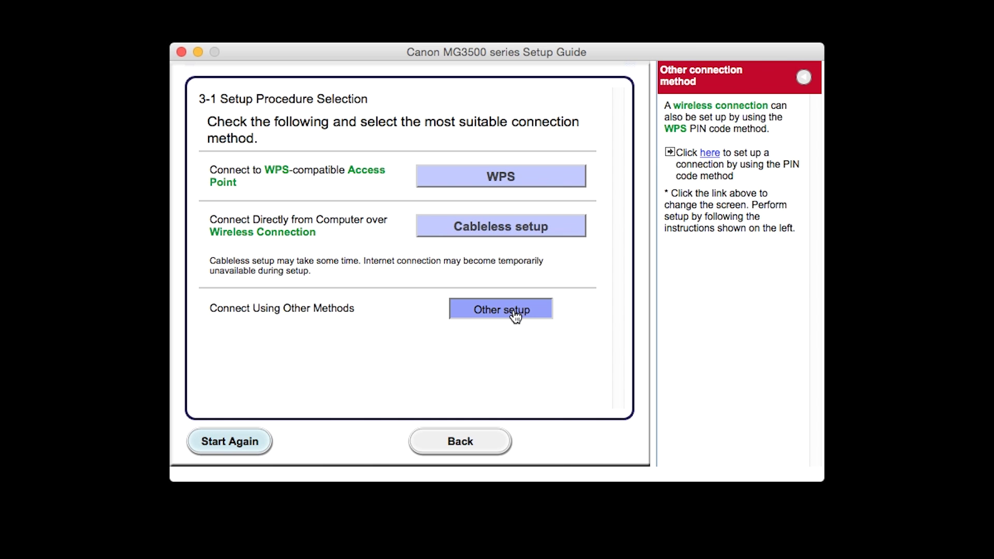
pyautogui.click(515, 313)
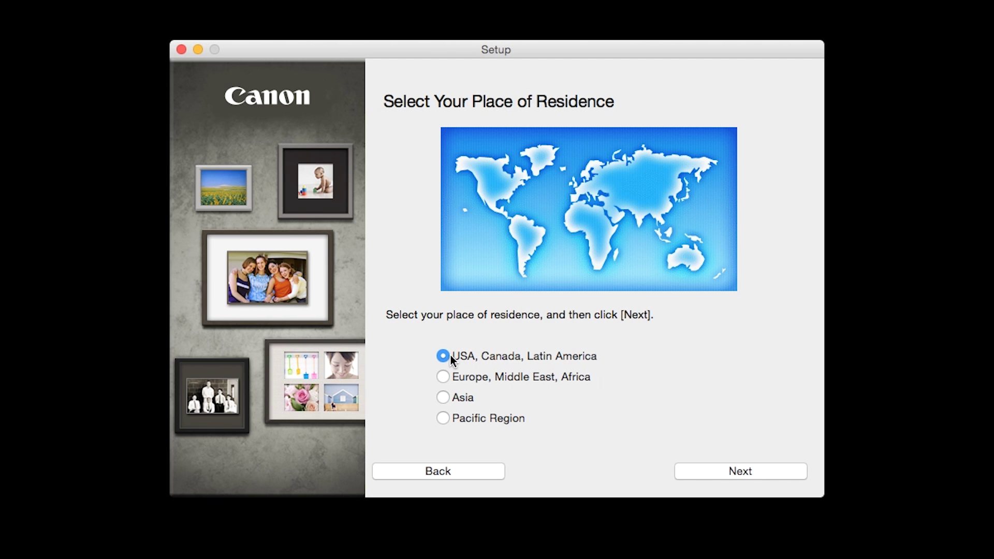
# Set residence to USA, Canada, Latin America with United States as the country
pyautogui.click(444, 357)
pyautogui.click(769, 475)
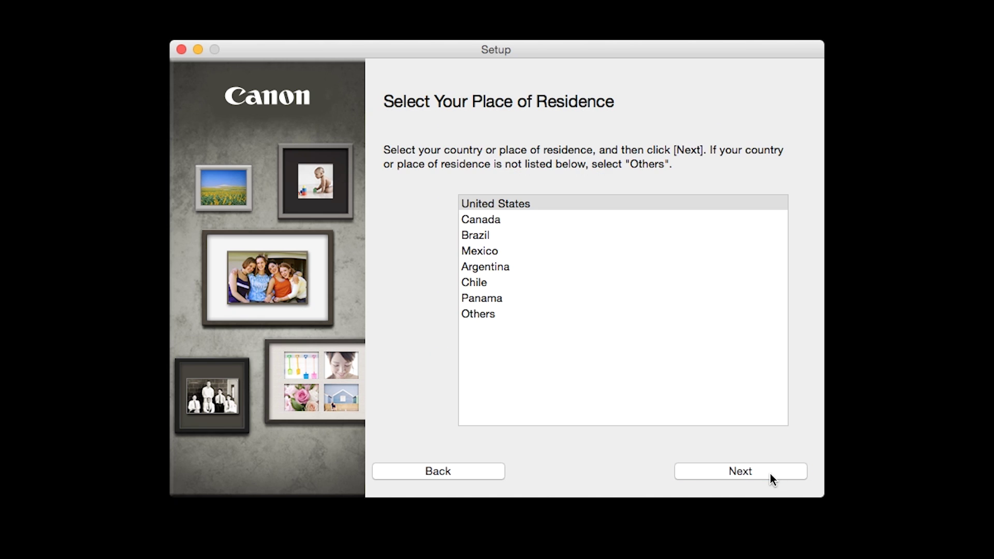
pyautogui.click(535, 207)
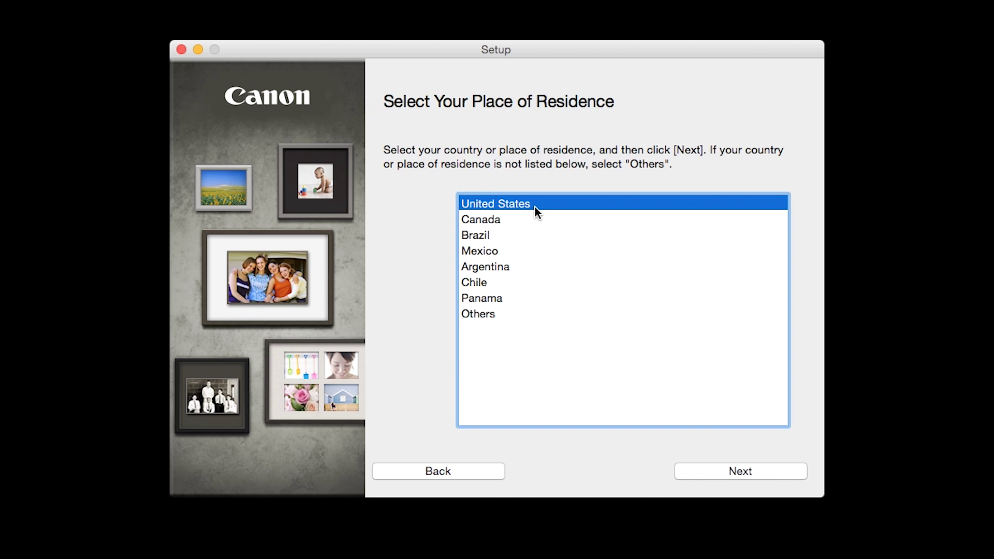
pyautogui.click(759, 467)
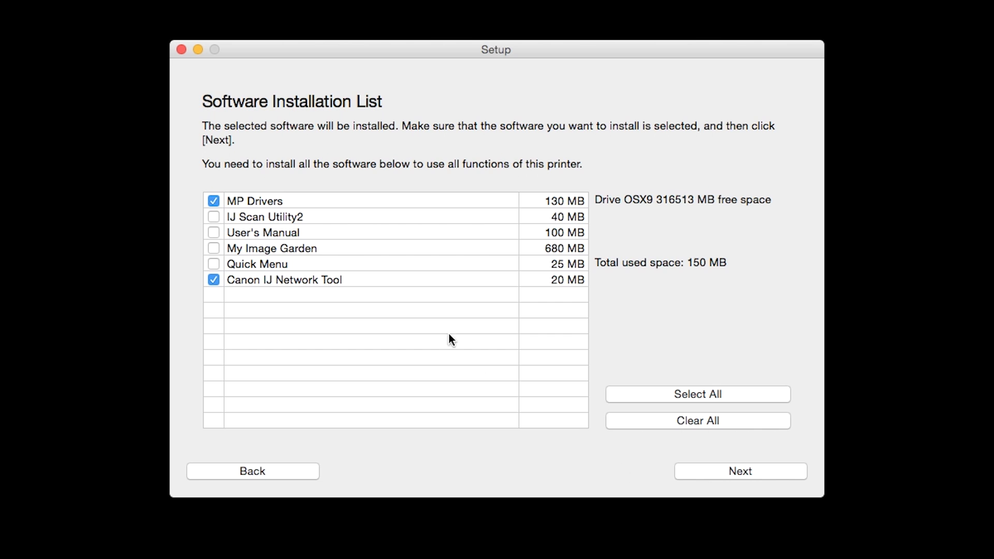
# Select IJ Scan Utility2 and then all six software packages (995 MB) for installation
pyautogui.click(213, 217)
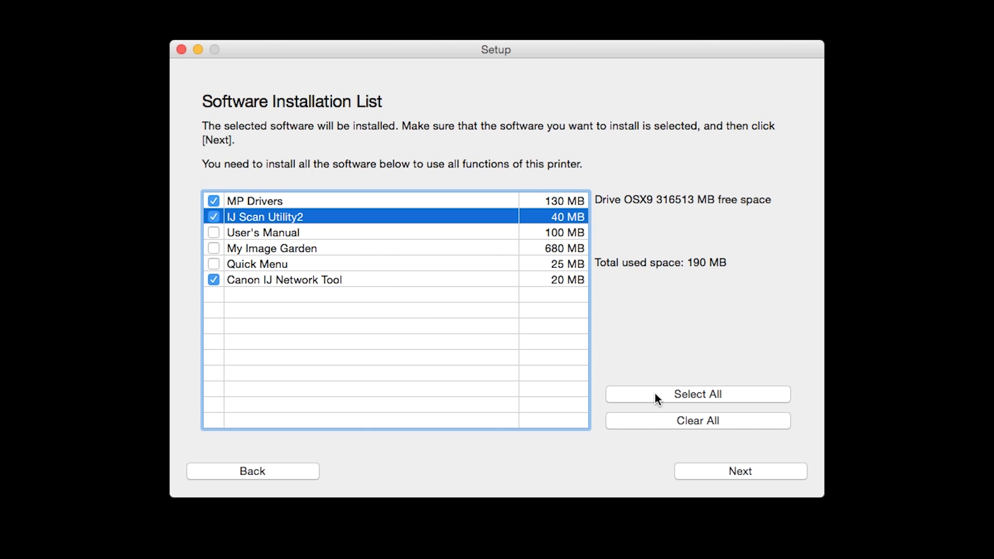
pyautogui.click(671, 395)
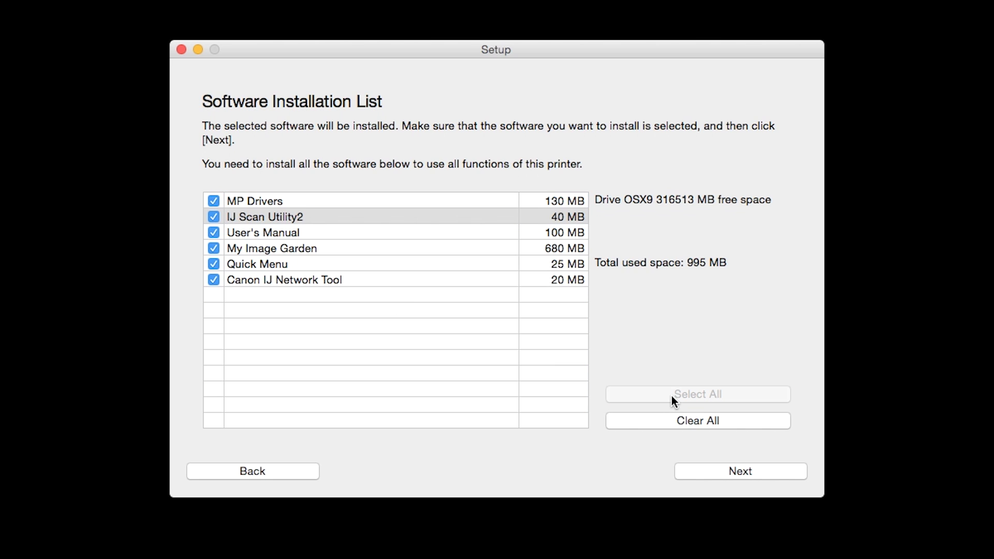
pyautogui.click(740, 470)
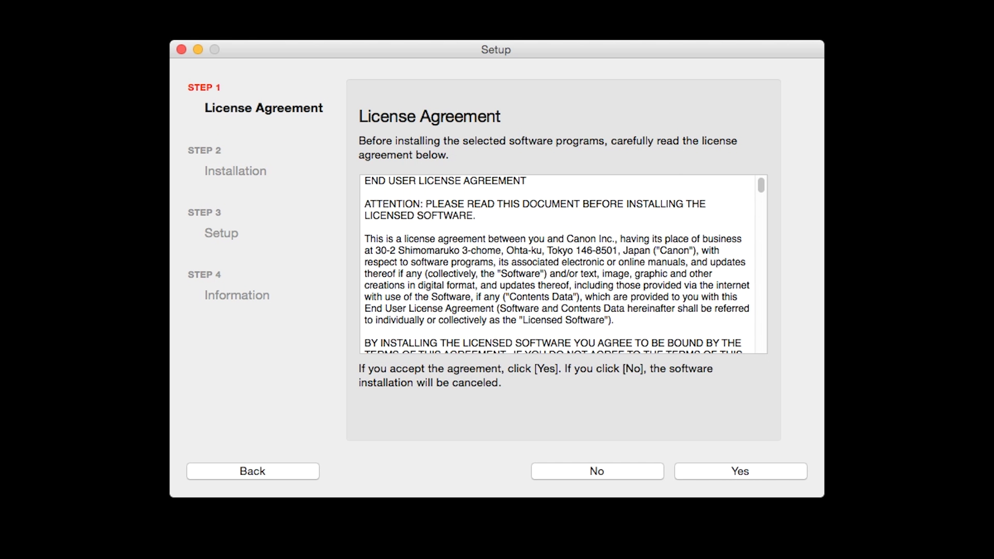
# Accept the license agreement to begin installing the MP Drivers
pyautogui.click(766, 472)
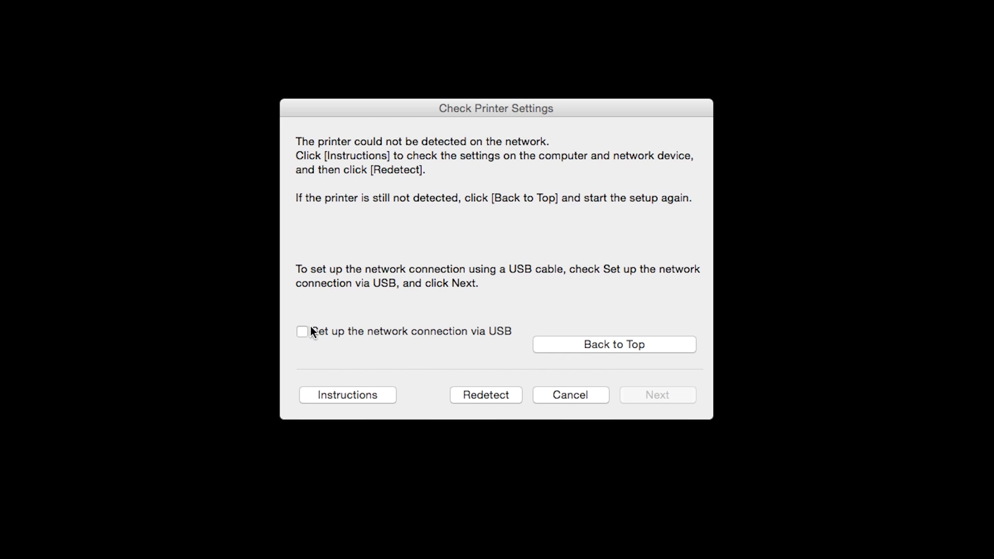
# Choose 'Set up the network connection via USB' and proceed to the cable instructions
pyautogui.click(302, 331)
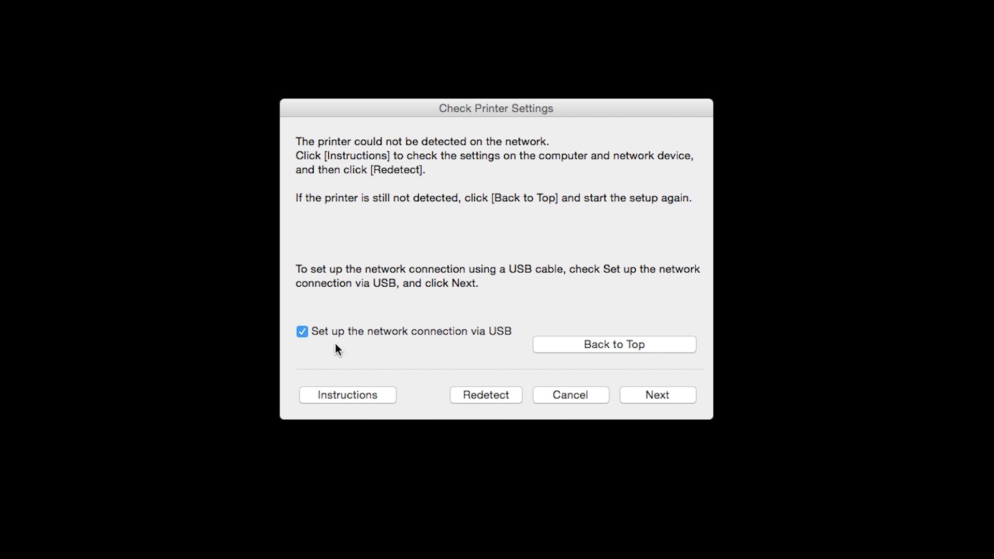
pyautogui.click(666, 399)
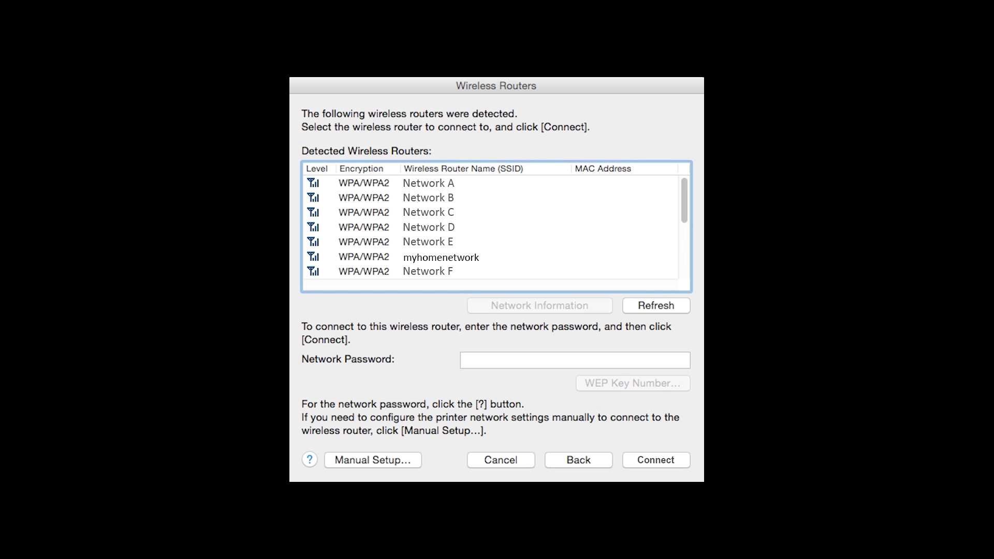
# Select the myhomenetwork router and enter its network password
pyautogui.click(441, 256)
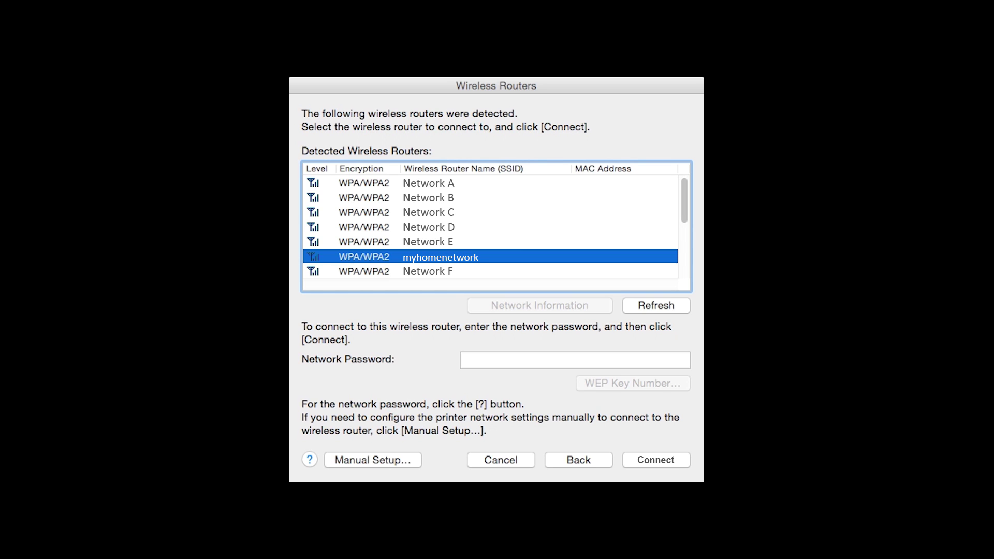
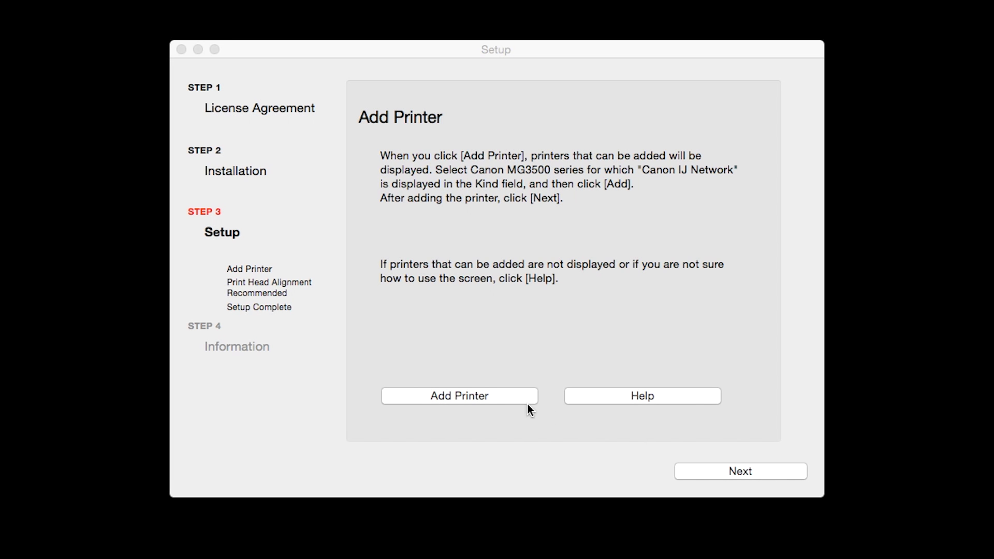
# Add the Canon MG3500 series printer of kind Canon IJ Network to the Mac
pyautogui.click(496, 396)
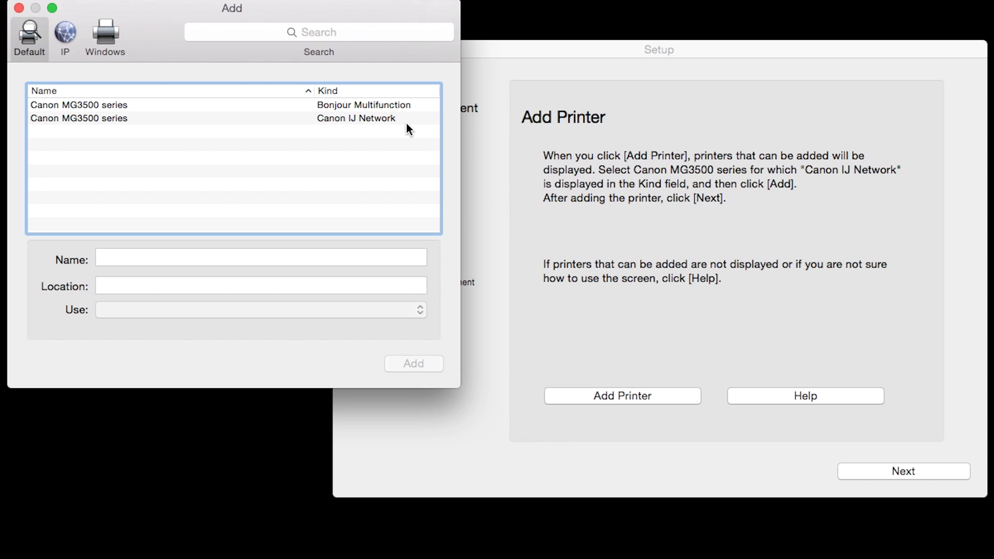
pyautogui.click(398, 120)
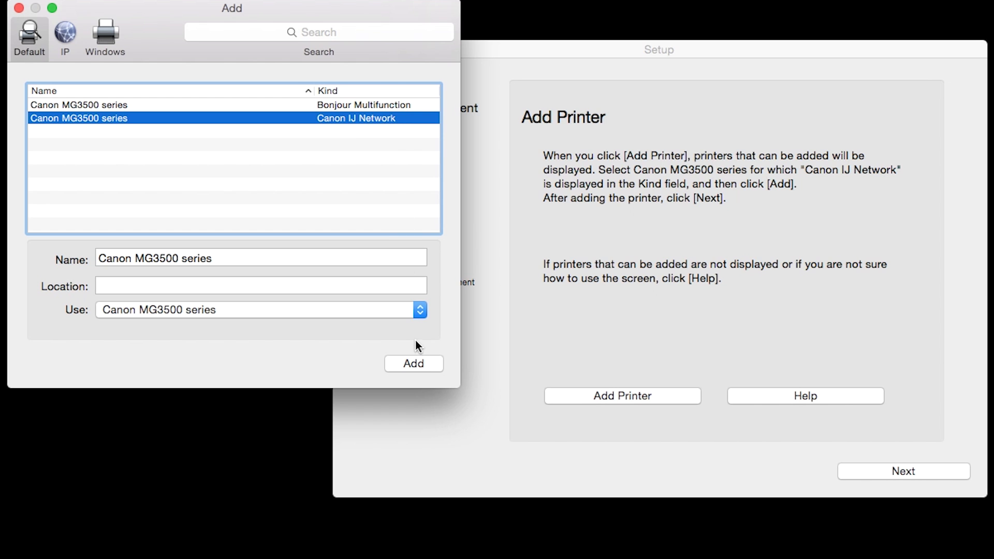
pyautogui.click(421, 365)
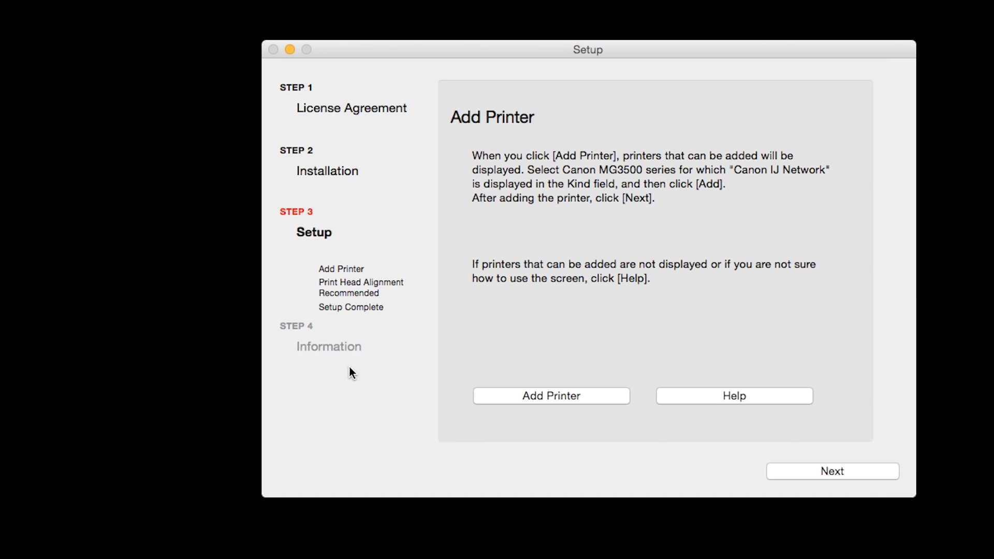
pyautogui.click(793, 475)
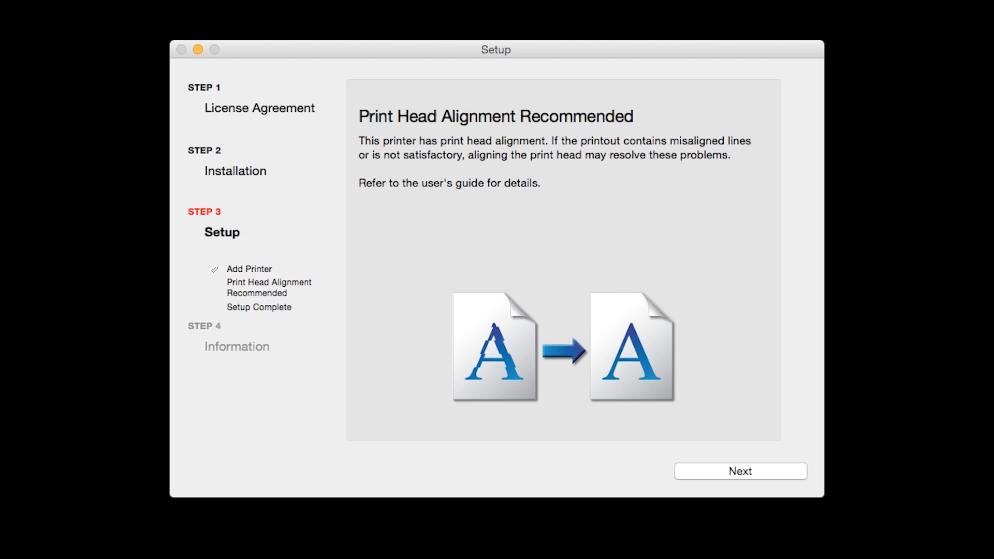
# Move past the Print Head Alignment Recommended and Setup Complete pages
pyautogui.click(769, 466)
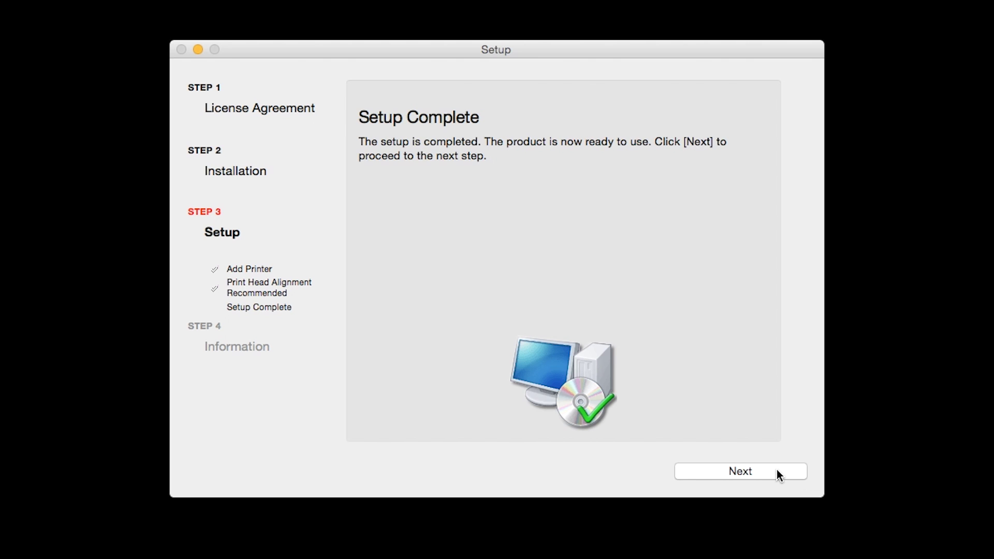
pyautogui.click(776, 472)
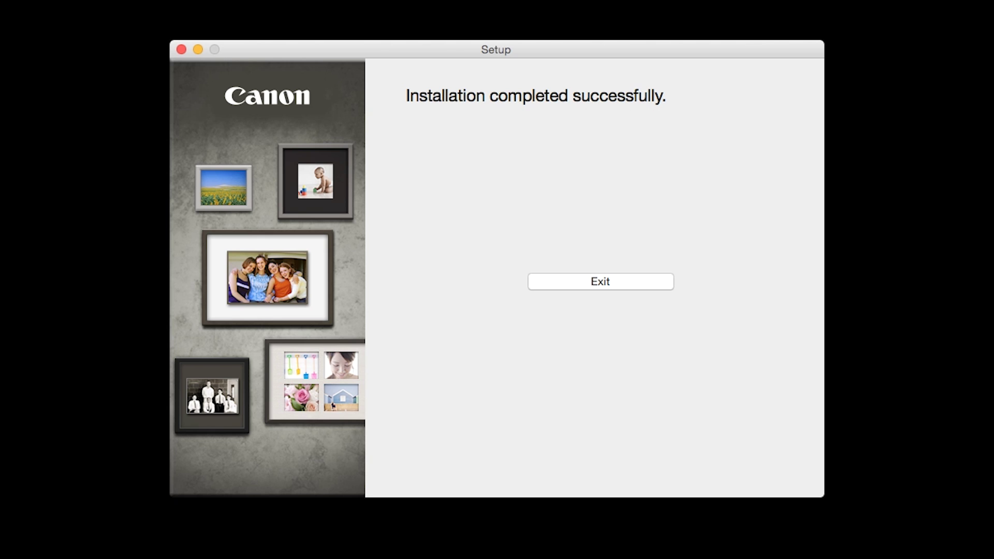
pyautogui.click(638, 281)
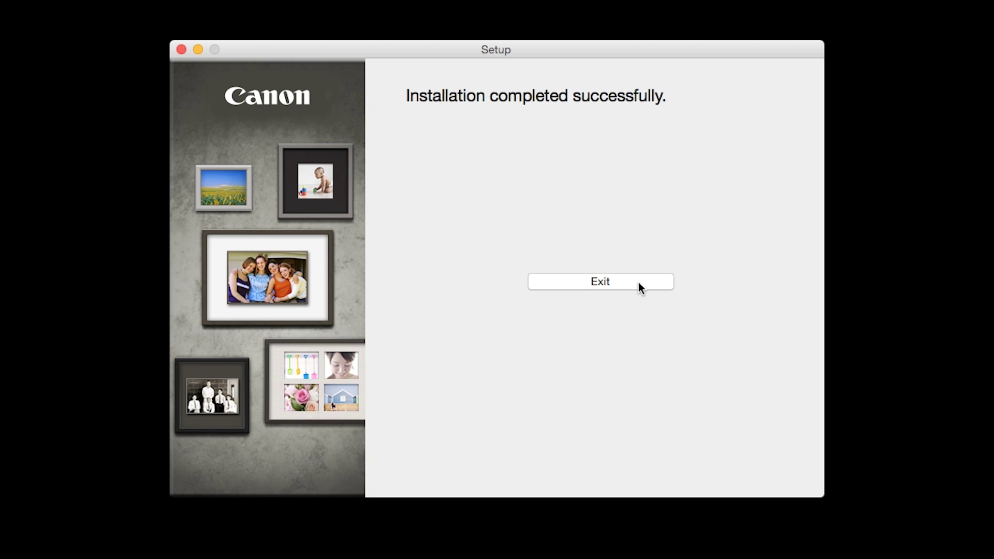